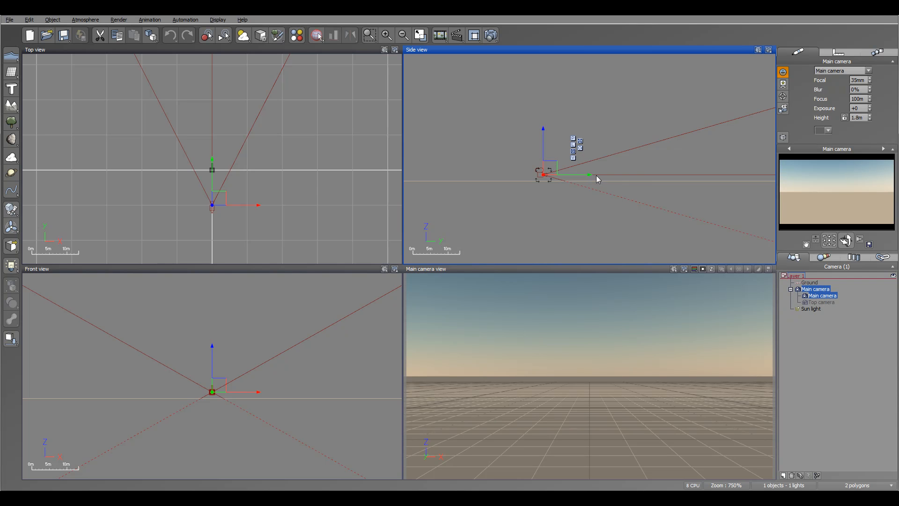
Open the advanced camera options for the main camera
right_drag(652, 156, 650, 180)
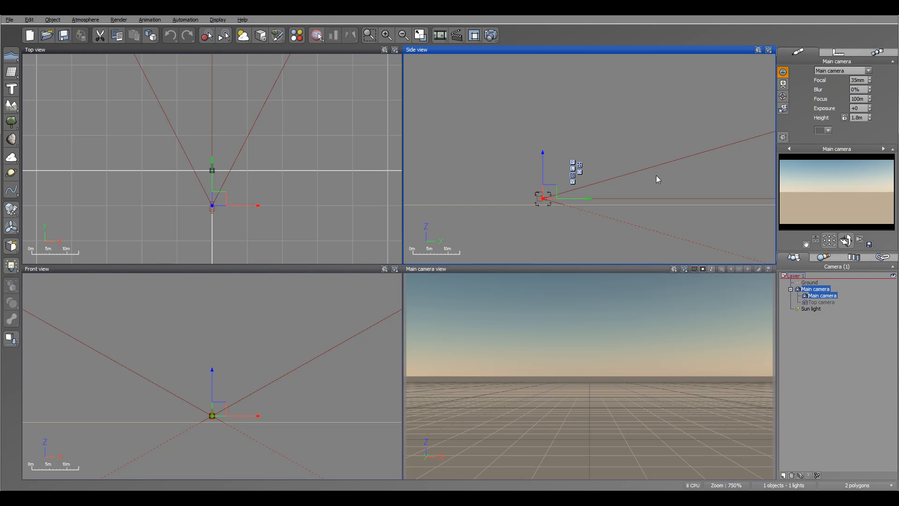
right_click(820, 294)
click(840, 264)
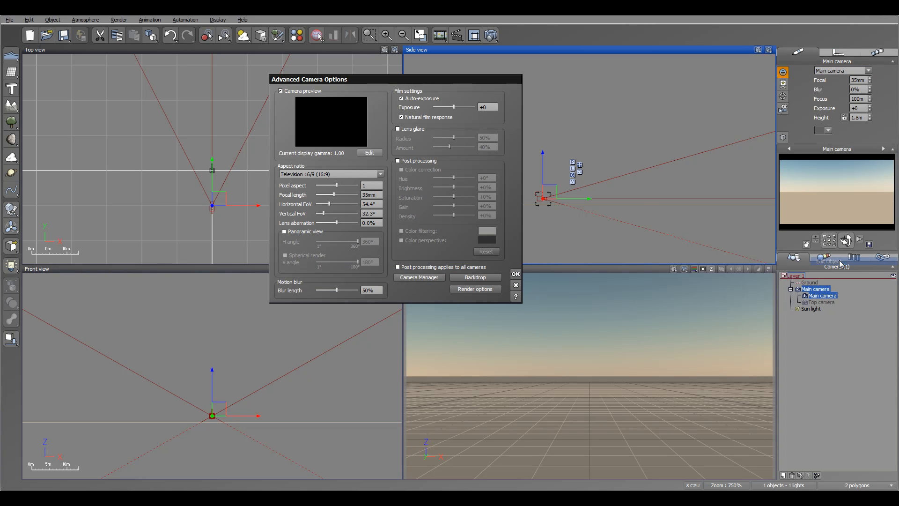
drag(439, 81, 510, 91)
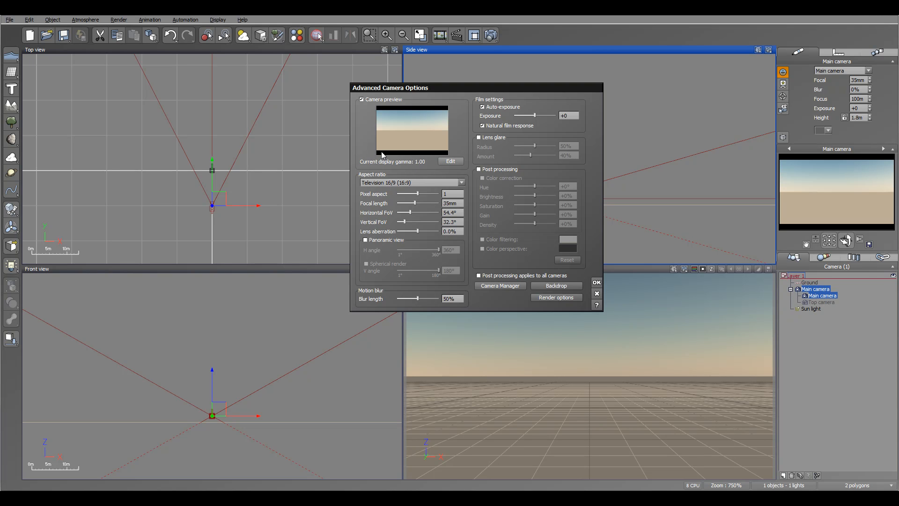
Try gamma correction in the display gamma options, switch it back off, and accept the dialog
click(452, 161)
drag(400, 148, 470, 107)
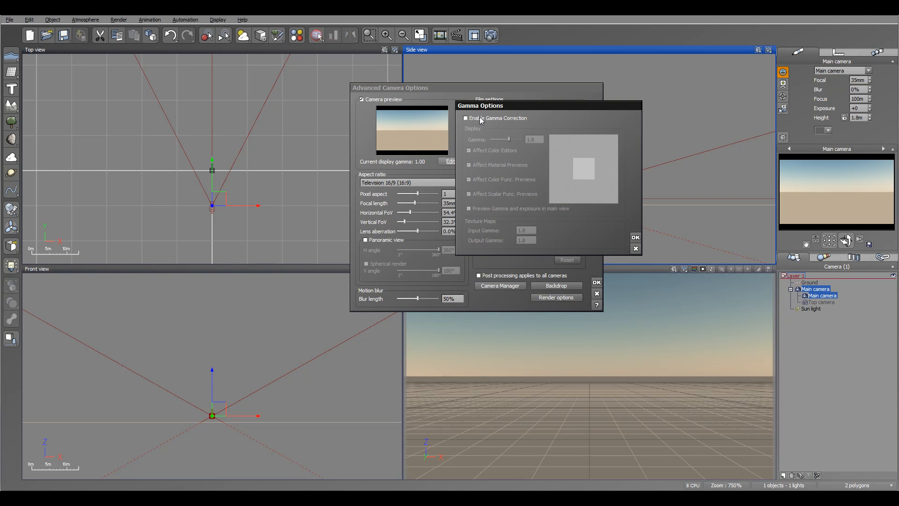
click(482, 119)
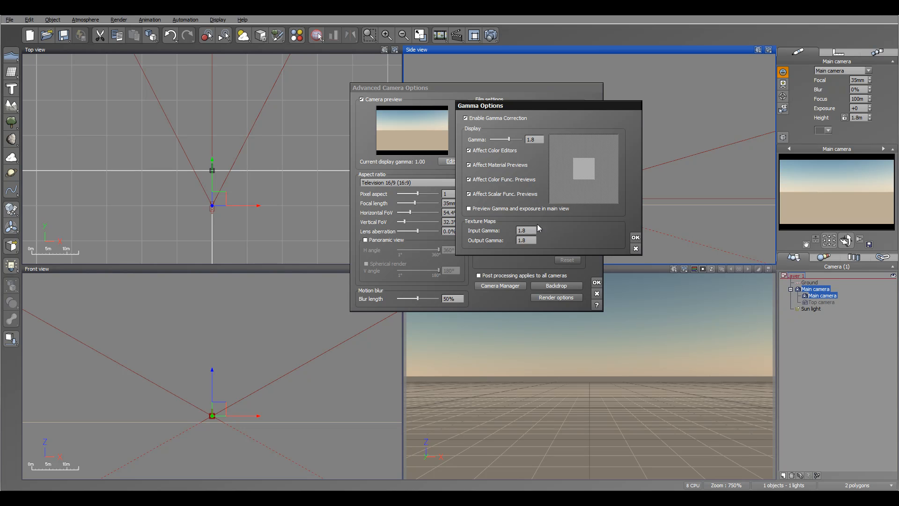
click(477, 117)
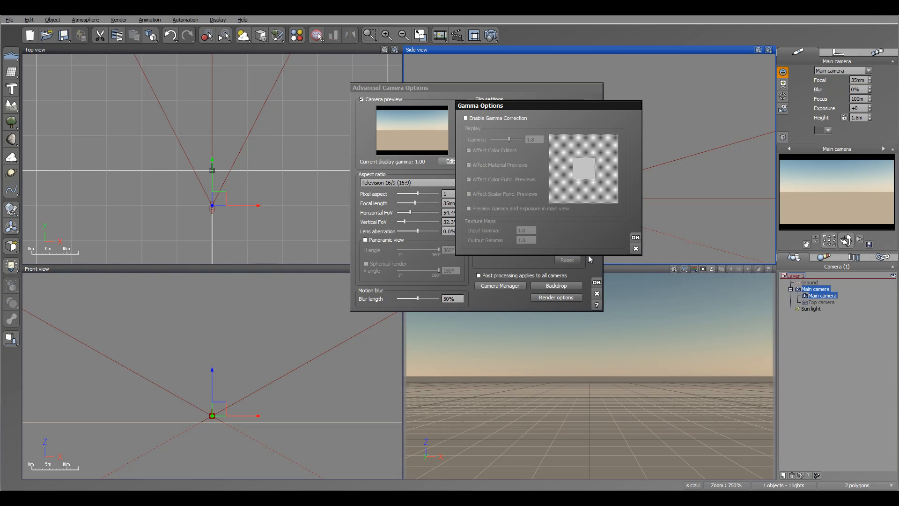
click(635, 238)
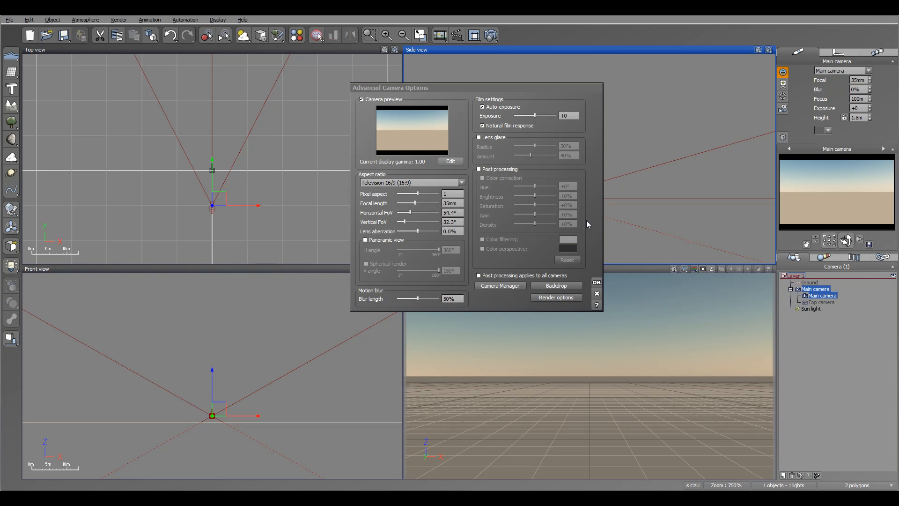
Browse the camera's aspect ratio presets without picking one, and set the focal length to 55 mm
click(458, 184)
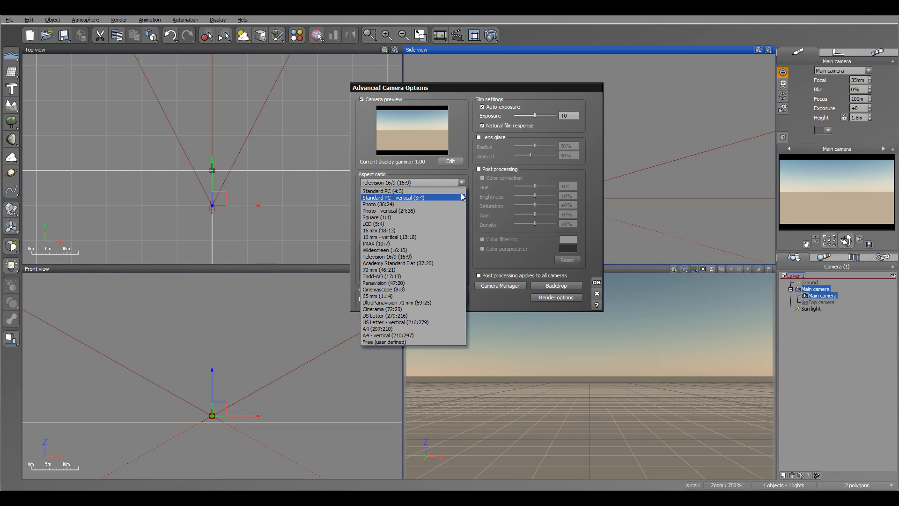
click(468, 144)
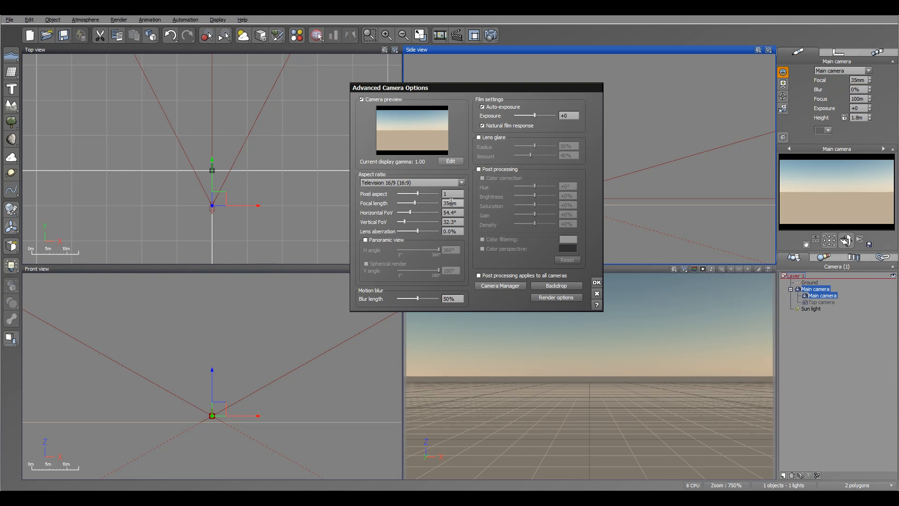
drag(414, 212, 417, 212)
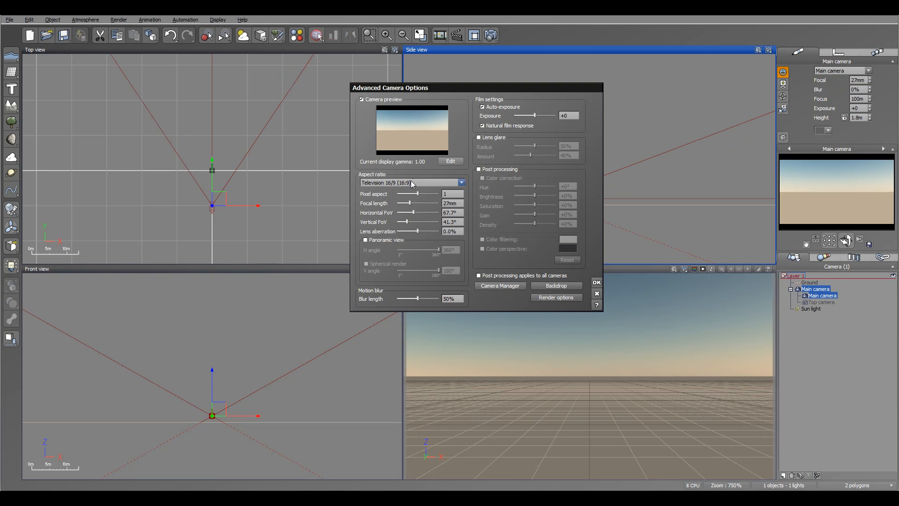
click(447, 203)
drag(465, 203, 387, 199)
text(55)
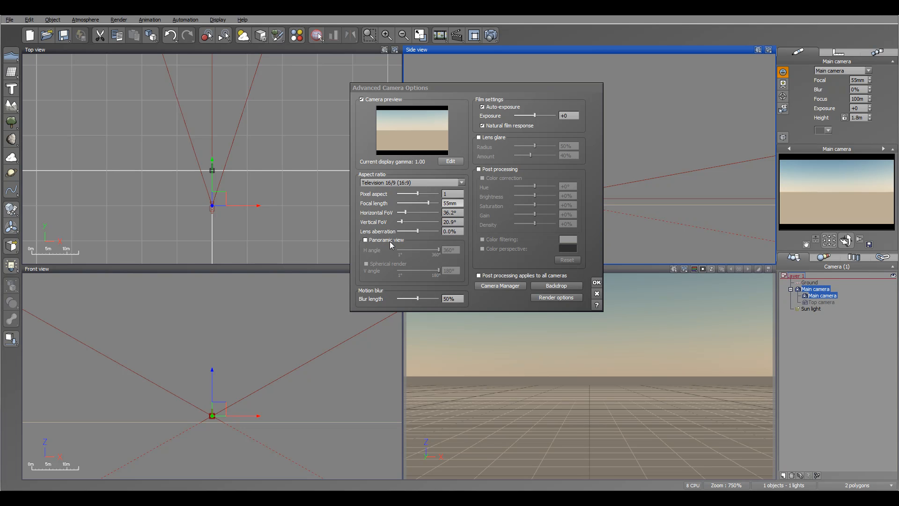
Try the camera's panoramic view with spherical render and turn panoramic view back off
click(366, 240)
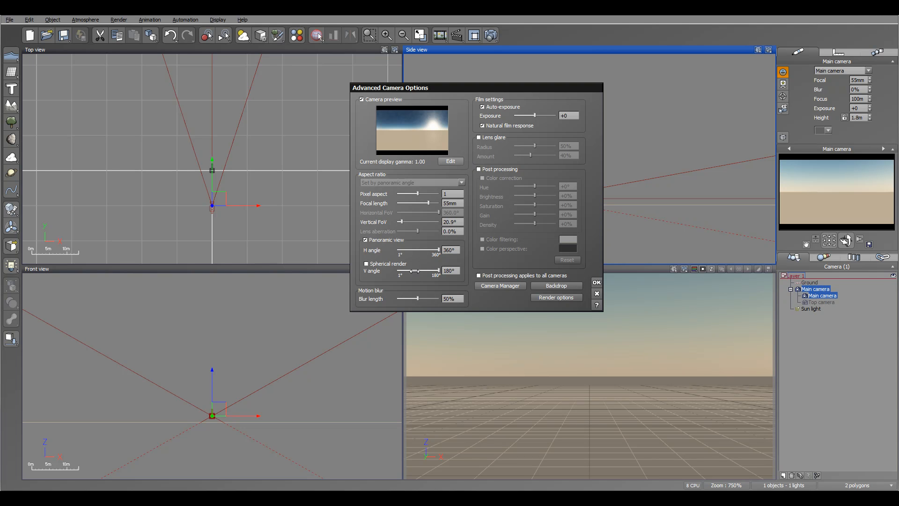
click(366, 263)
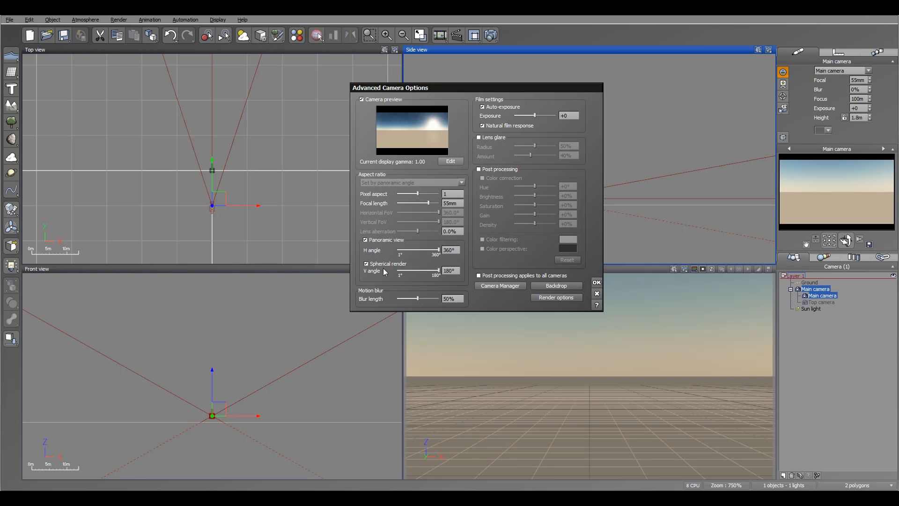
click(365, 240)
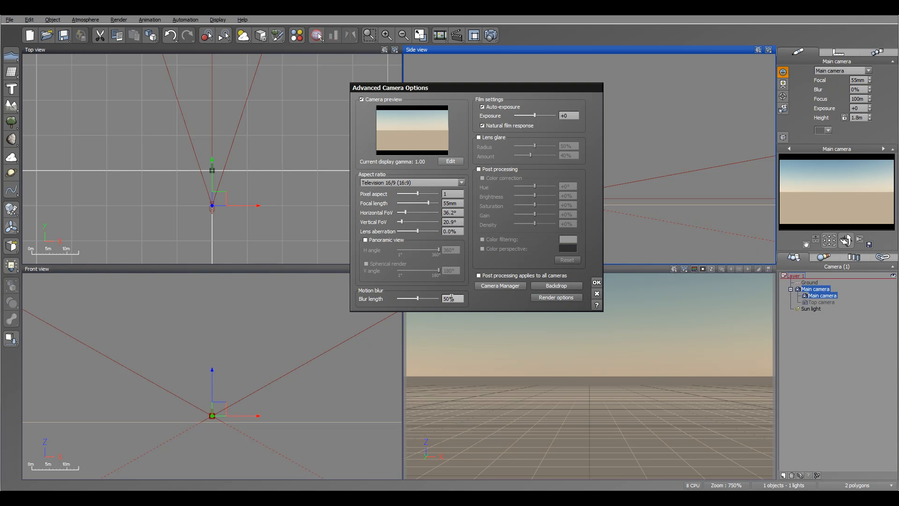
Try the Final and Broadcast quality presets in the render options and discard the changes
click(491, 35)
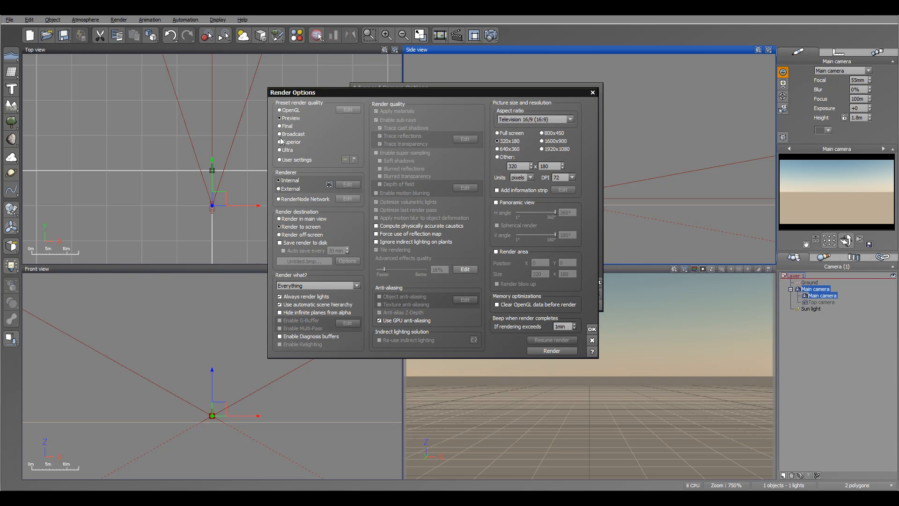
click(280, 126)
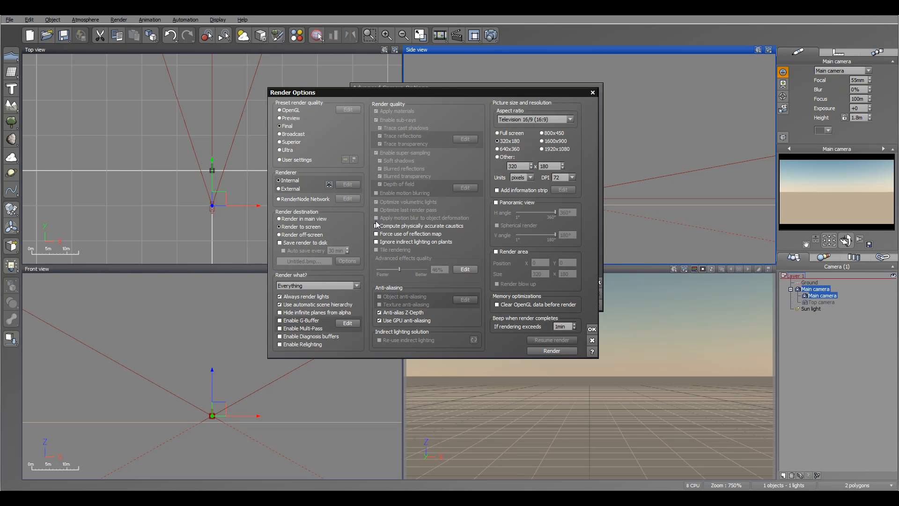
click(290, 134)
click(592, 340)
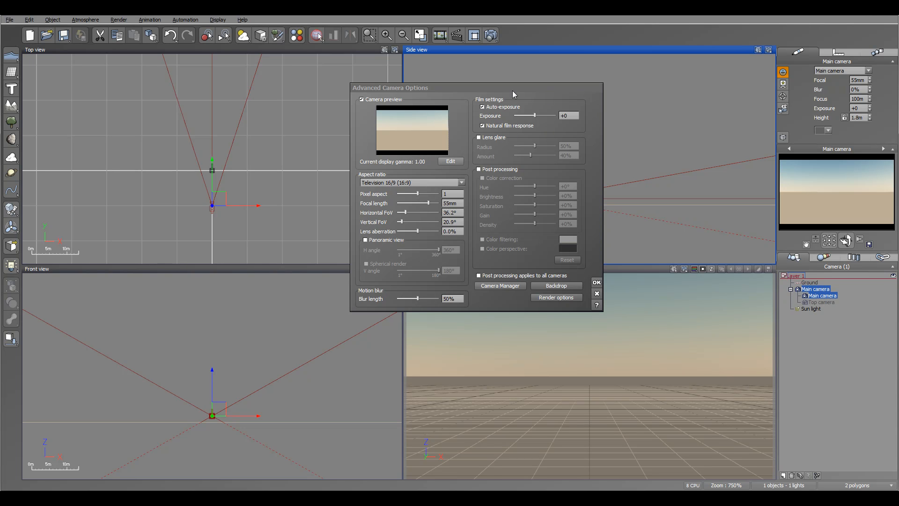
Try lens glare, and post processing with color correction at +1% saturation, leaving both effects switched off
click(478, 137)
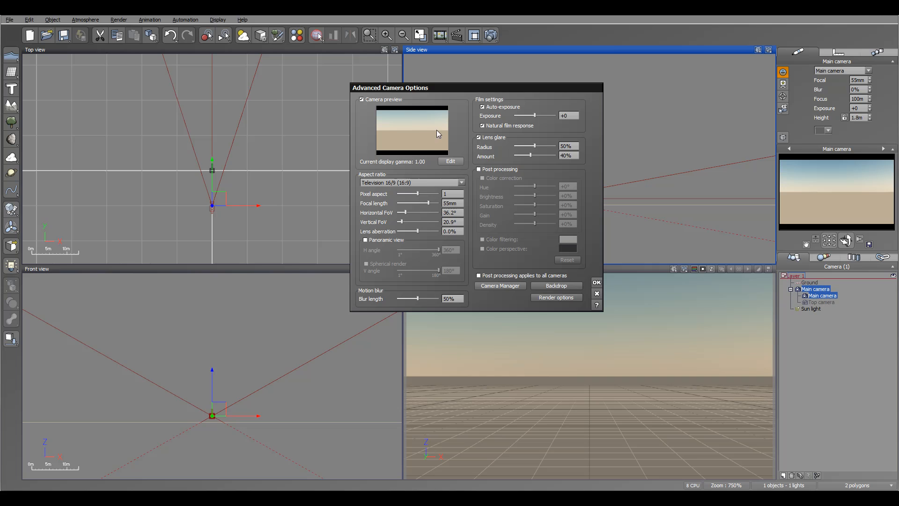
click(488, 138)
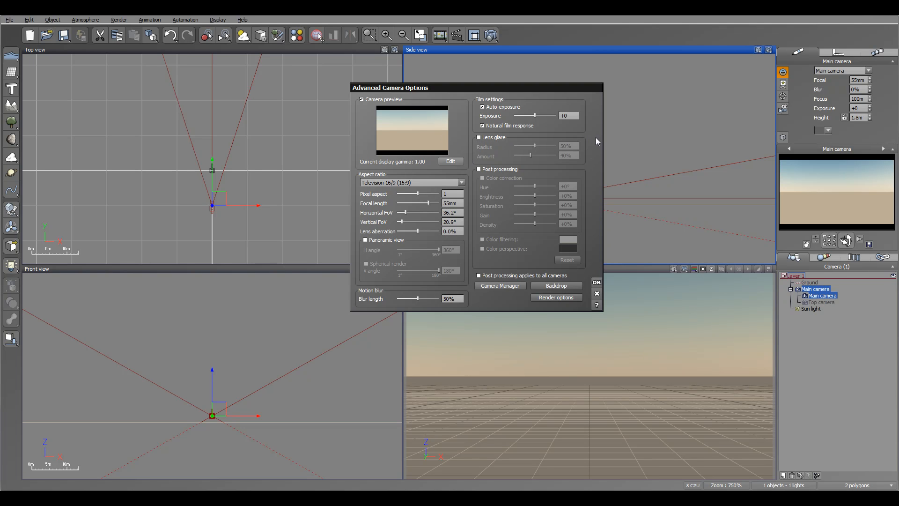
click(478, 169)
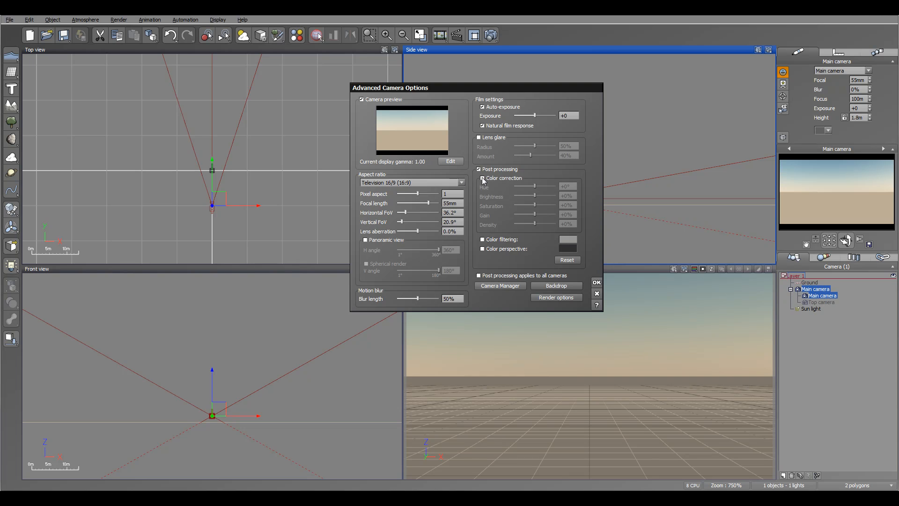
click(501, 182)
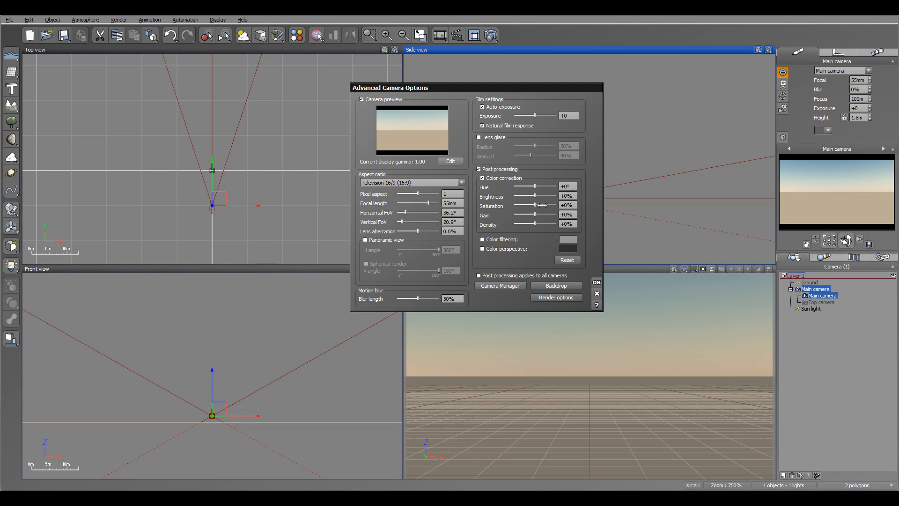
mouse_move(535, 205)
mouse_down()
mouse_move(510, 205)
mouse_move(535, 205)
mouse_up()
click(479, 169)
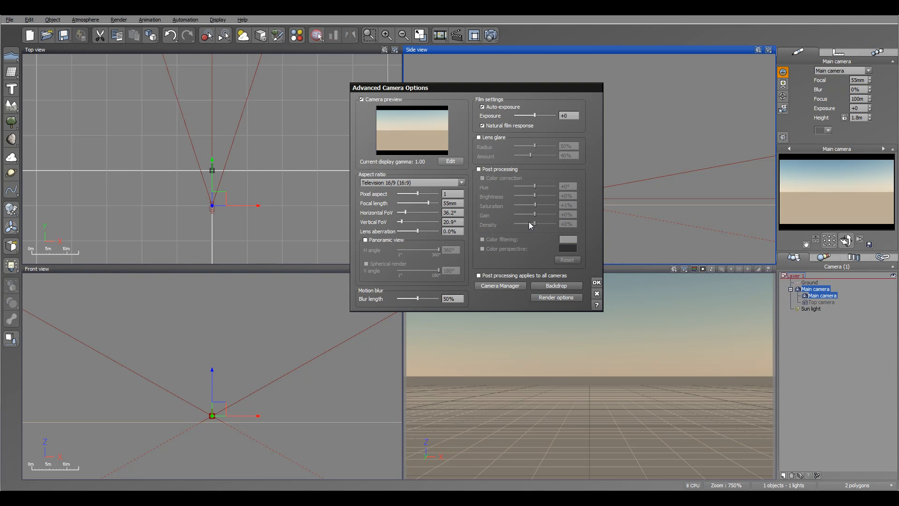
click(479, 169)
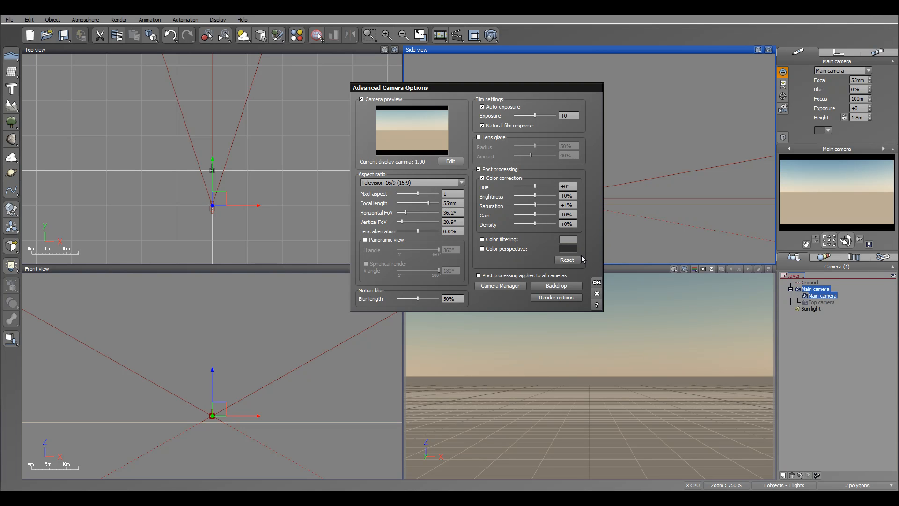
click(479, 169)
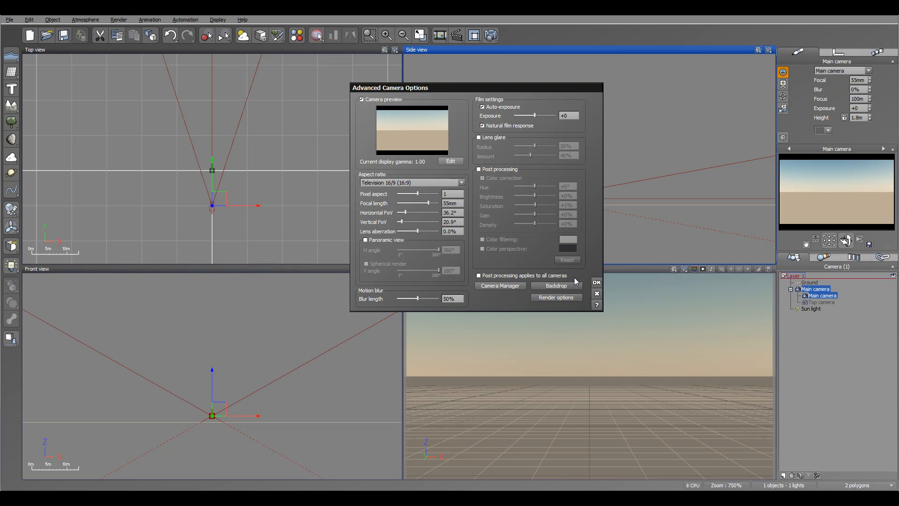
Turn on the Use backdrop option for the camera and accept the backdrop options
click(577, 286)
drag(776, 299, 561, 139)
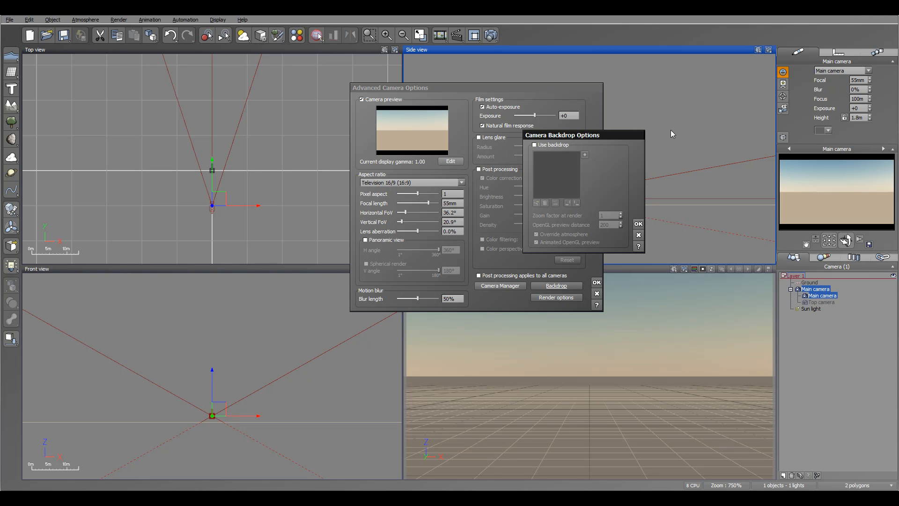
click(535, 145)
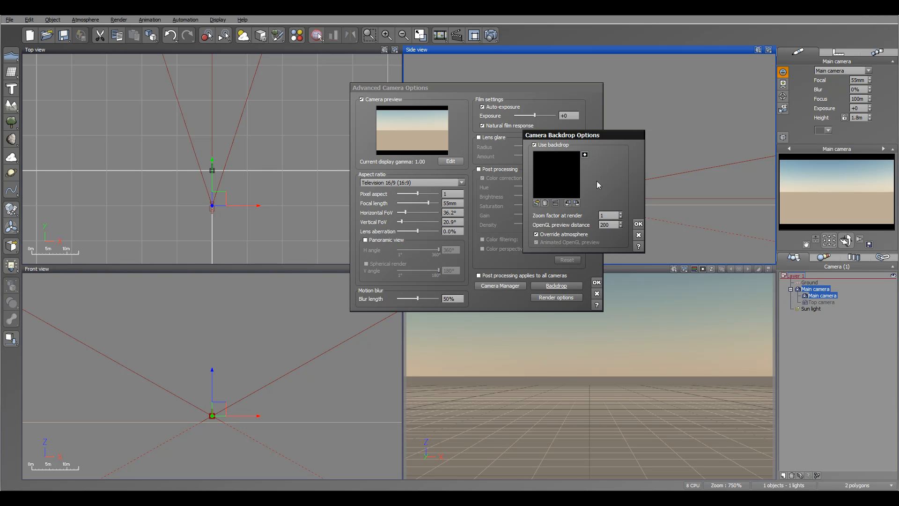
click(638, 223)
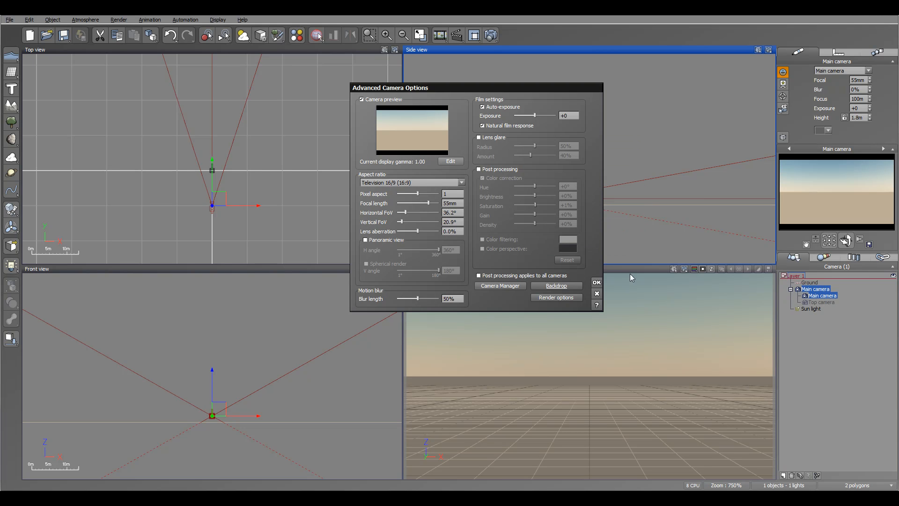
Create an additional camera named "New Camera" in the Camera Manager
click(504, 288)
drag(458, 149, 413, 121)
click(393, 167)
text(New Camera)
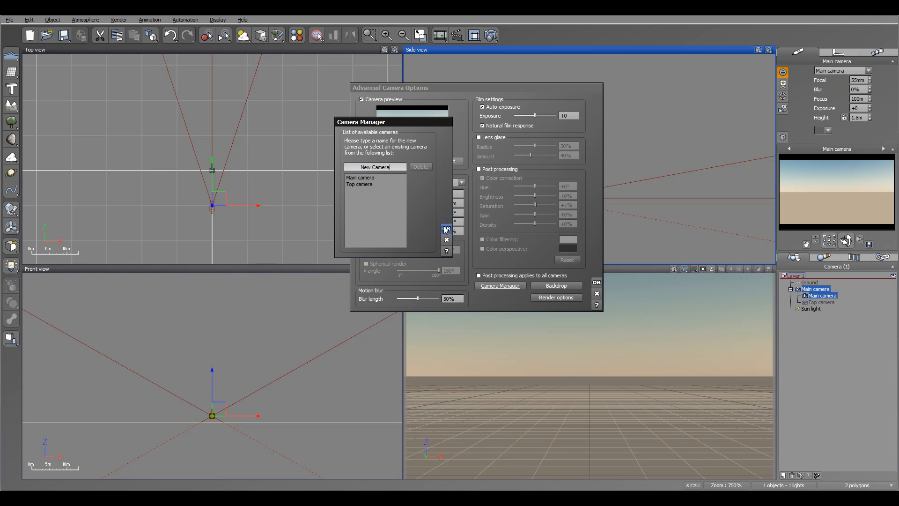
click(442, 228)
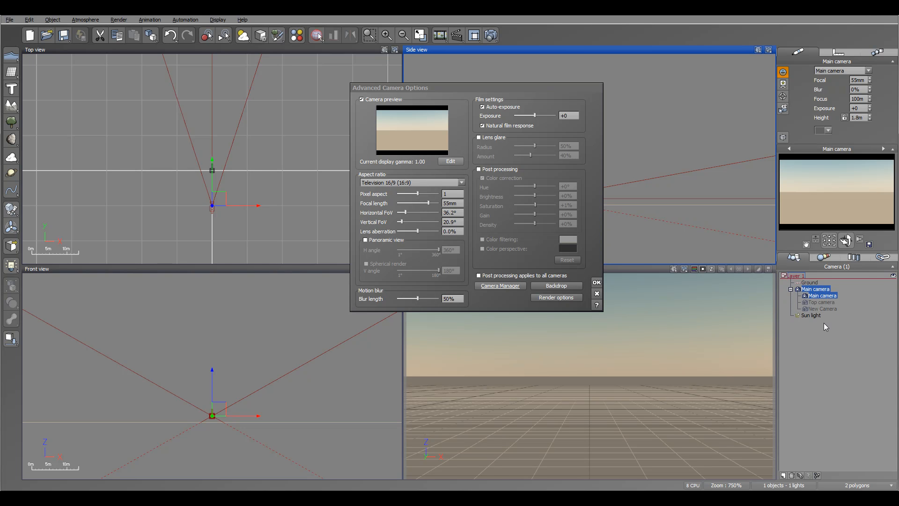
Review the render options, cancel them unchanged, and accept the advanced camera options
click(549, 298)
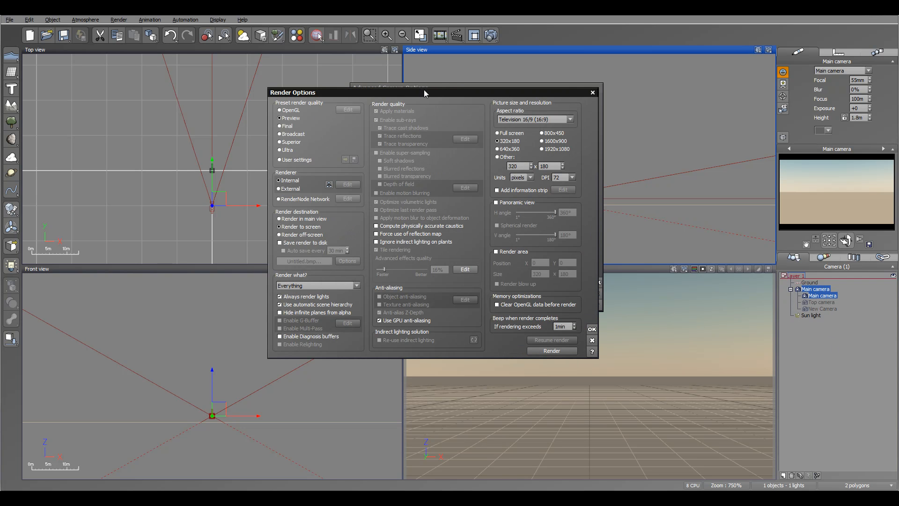
drag(421, 93, 450, 89)
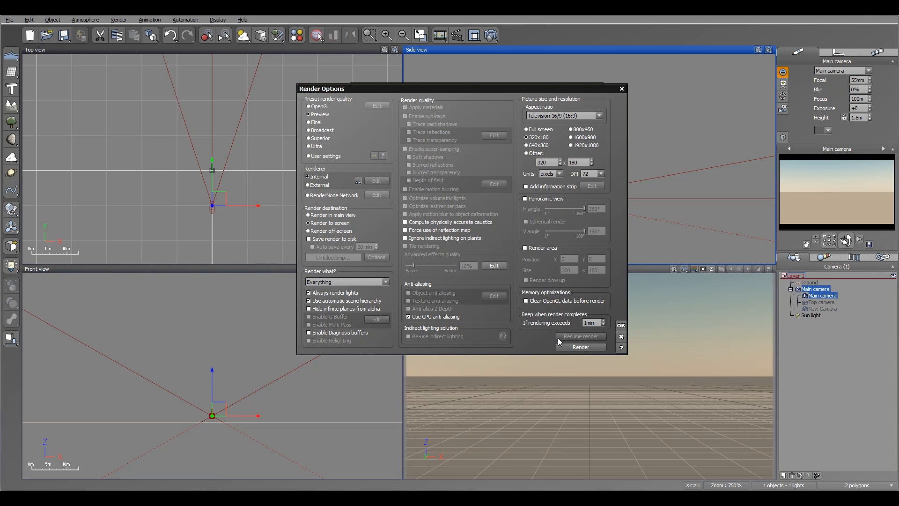
click(621, 337)
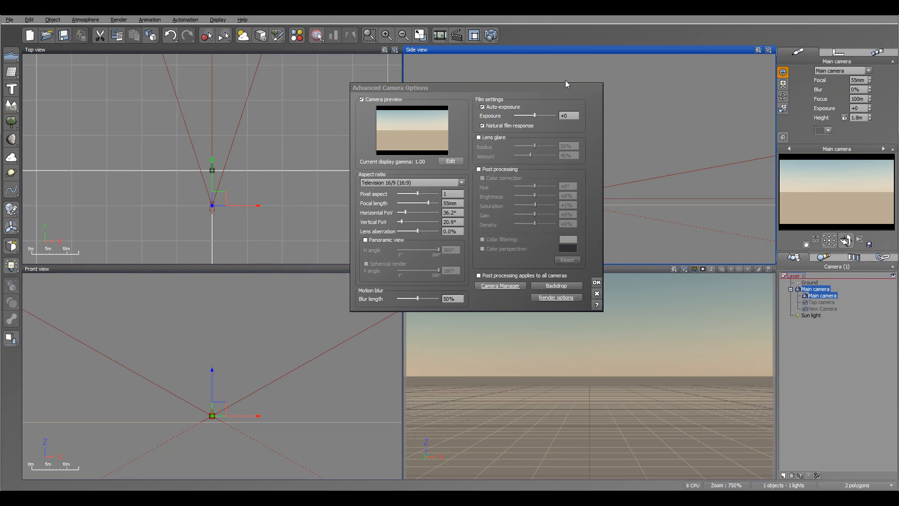
click(596, 282)
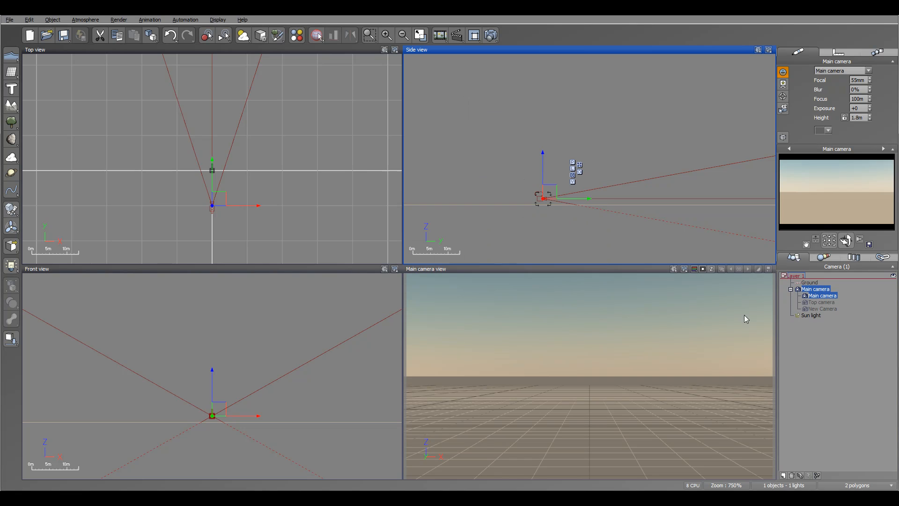
Activate New Camera, move it to the negative X side of the main camera, and rotate it to face along positive X
click(821, 309)
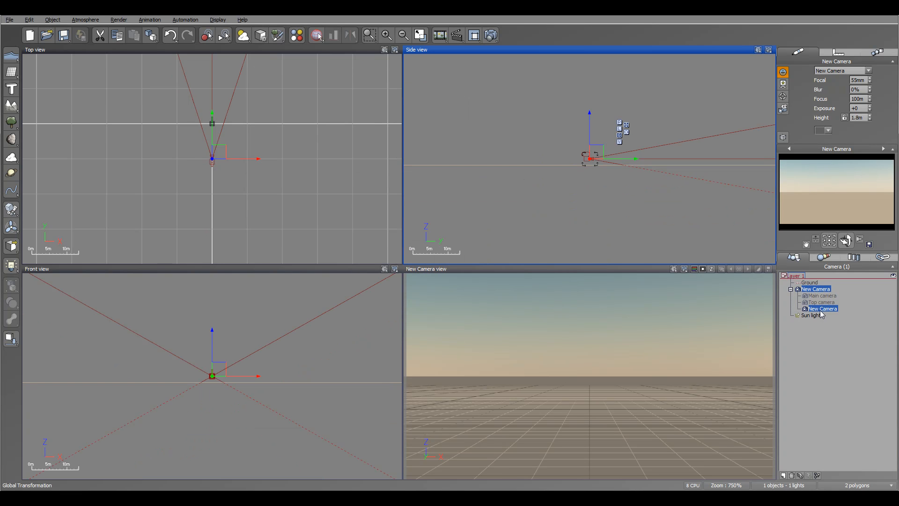
right_drag(320, 187, 383, 192)
drag(281, 153, 169, 140)
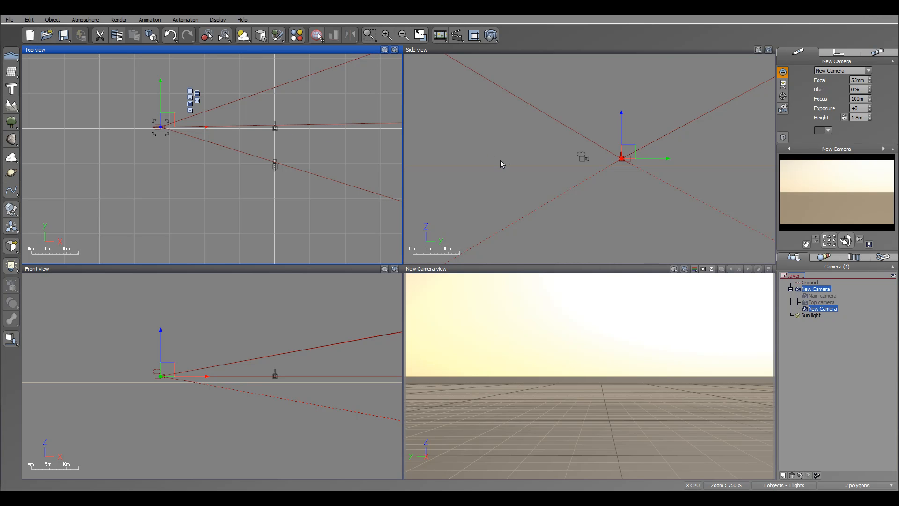
right_drag(597, 144, 565, 172)
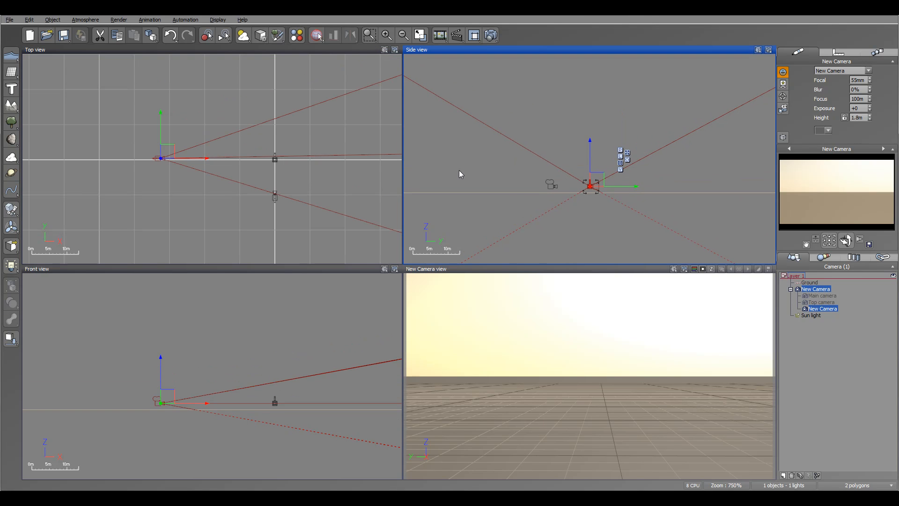